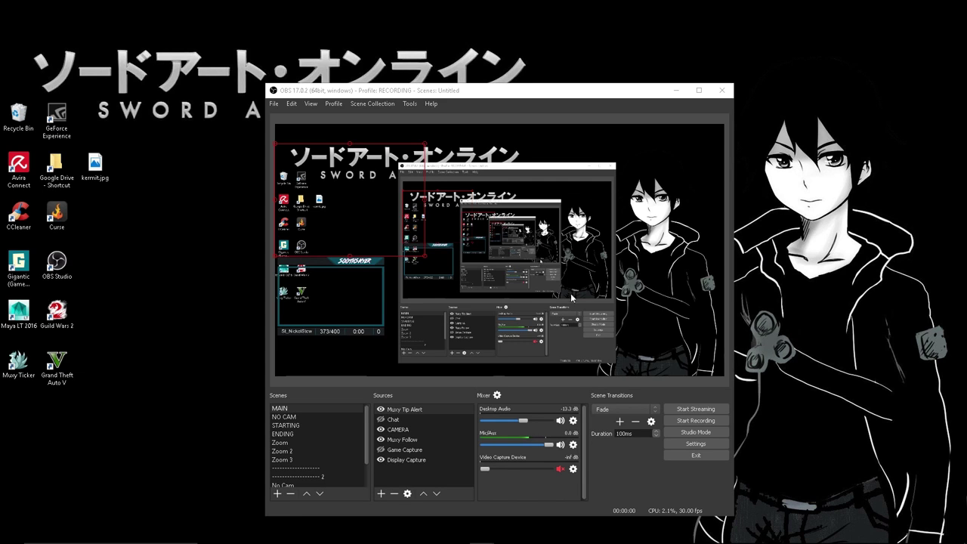
# Add a new Image source named VCD to the main scene.
pyautogui.scroll(-1, 347, 453)
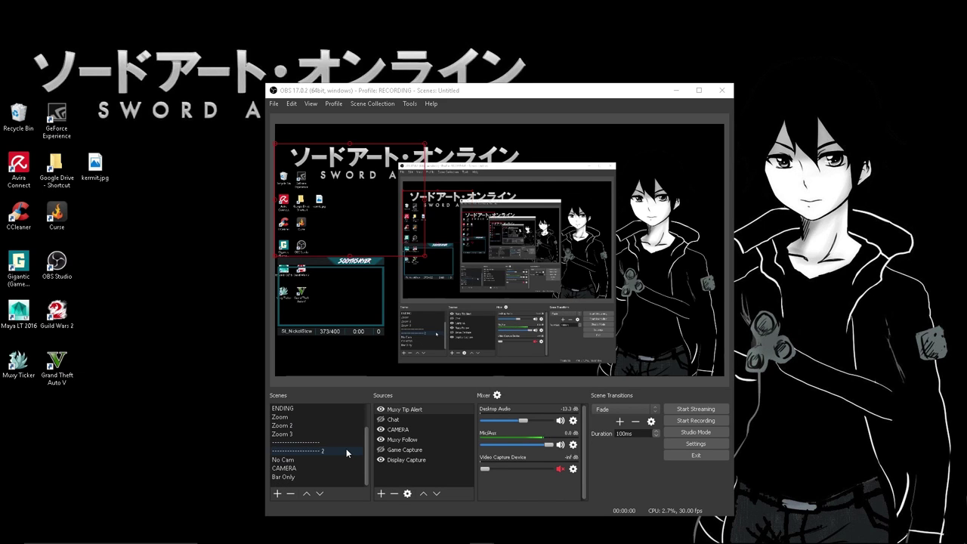
pyautogui.scroll(1, 347, 453)
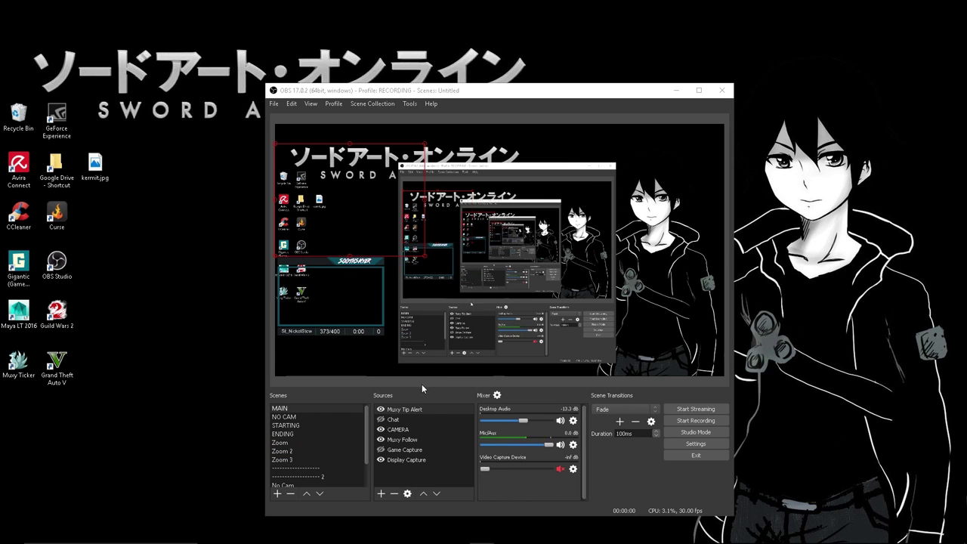
pyautogui.moveTo(464, 89); pyautogui.dragTo(504, 69)
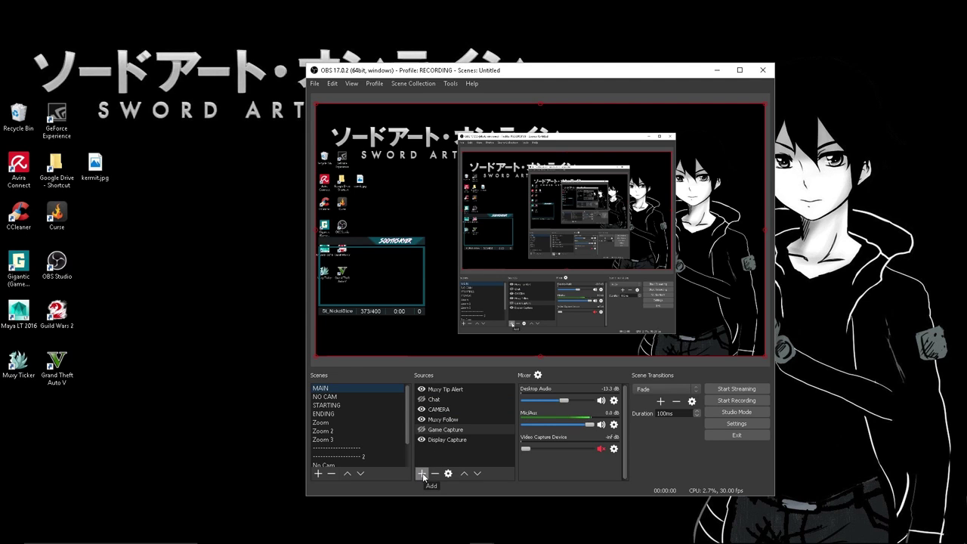
pyautogui.click(94, 166)
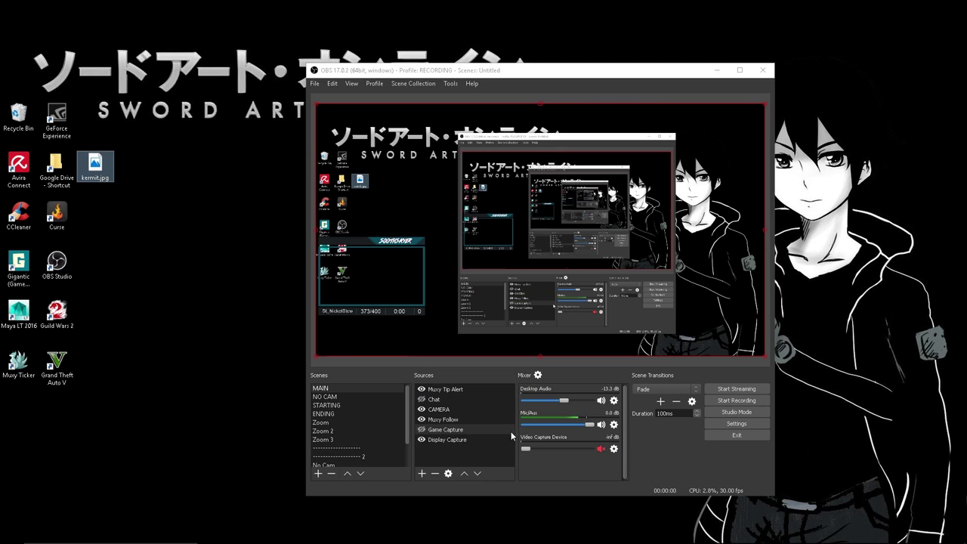
pyautogui.click(422, 474)
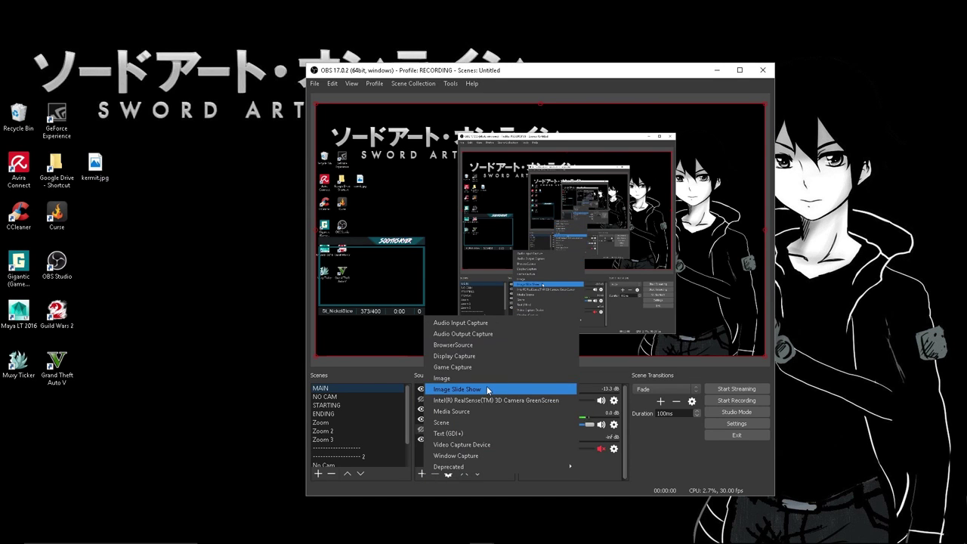
pyautogui.click(485, 379)
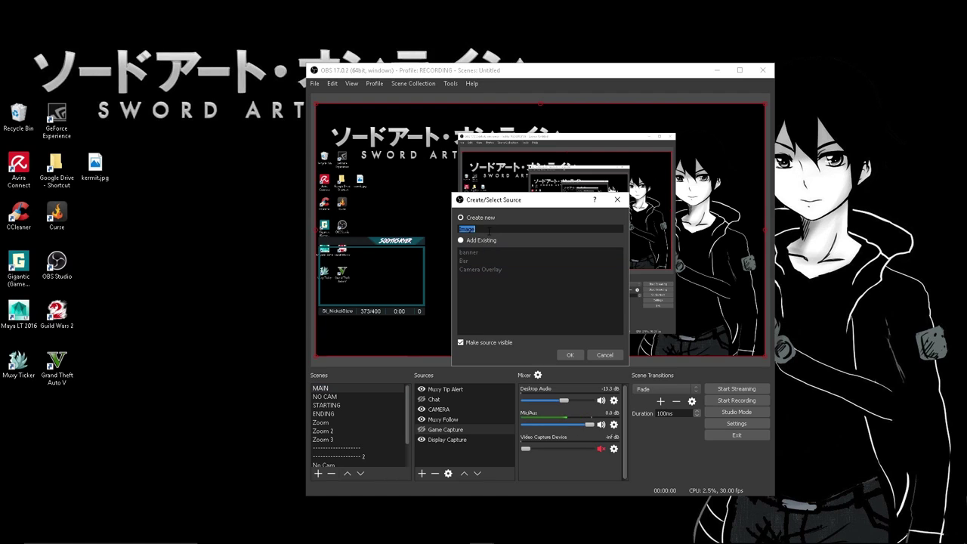
pyautogui.write('Vid')
pyautogui.click(571, 354)
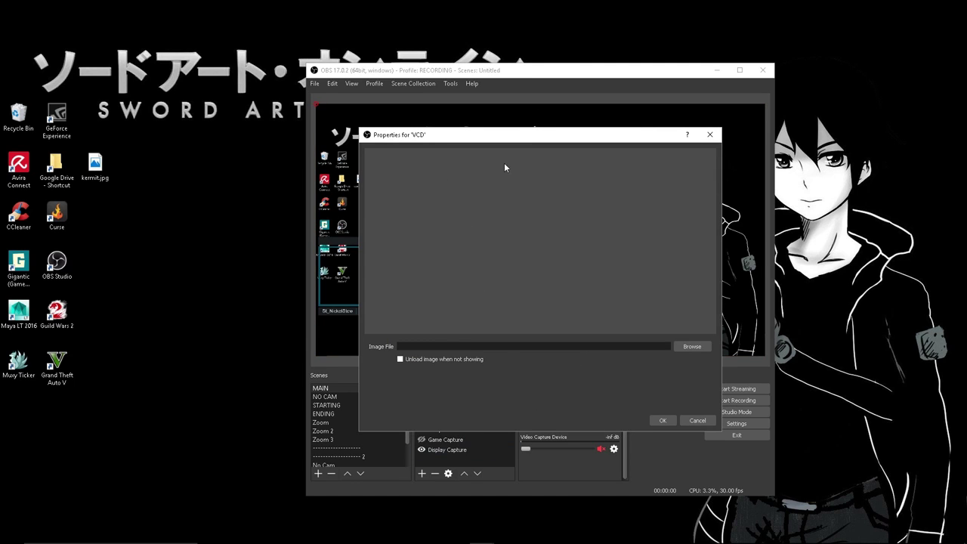
# Set the VCD image file to kermit.jpg from the Desktop.
pyautogui.click(691, 347)
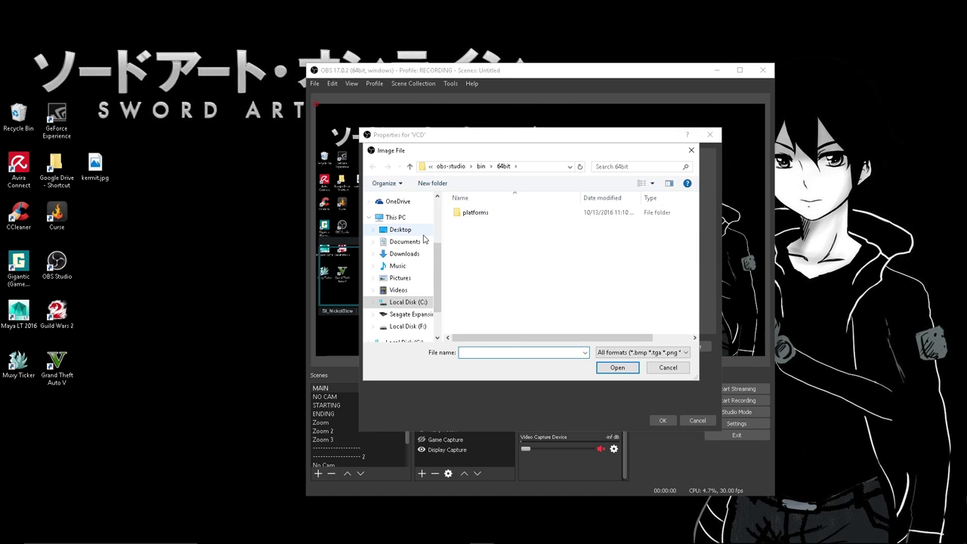
pyautogui.click(401, 229)
pyautogui.click(538, 223)
pyautogui.click(626, 366)
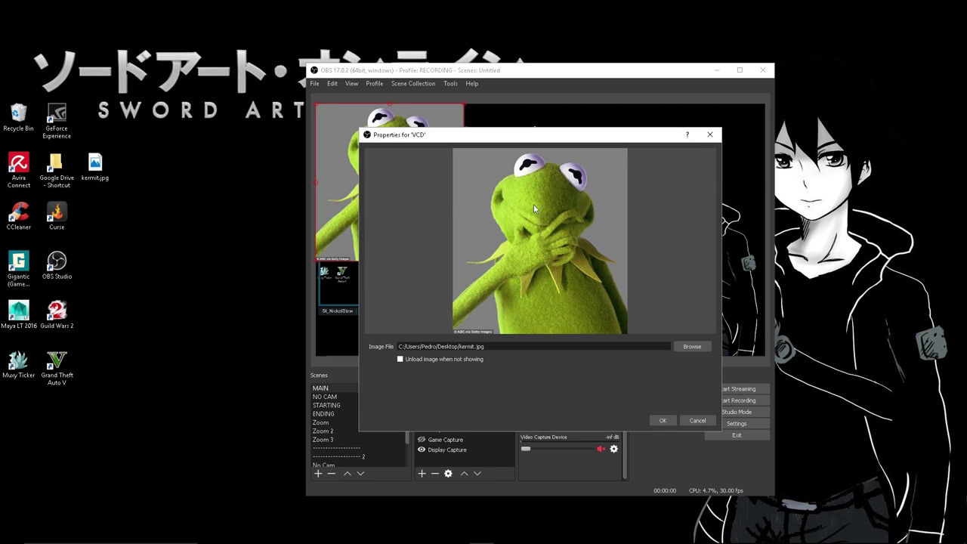
pyautogui.click(672, 420)
# Move VCD below CAMERA in the layer order and shrink it into the webcam frame.
pyautogui.moveTo(435, 200); pyautogui.dragTo(437, 291)
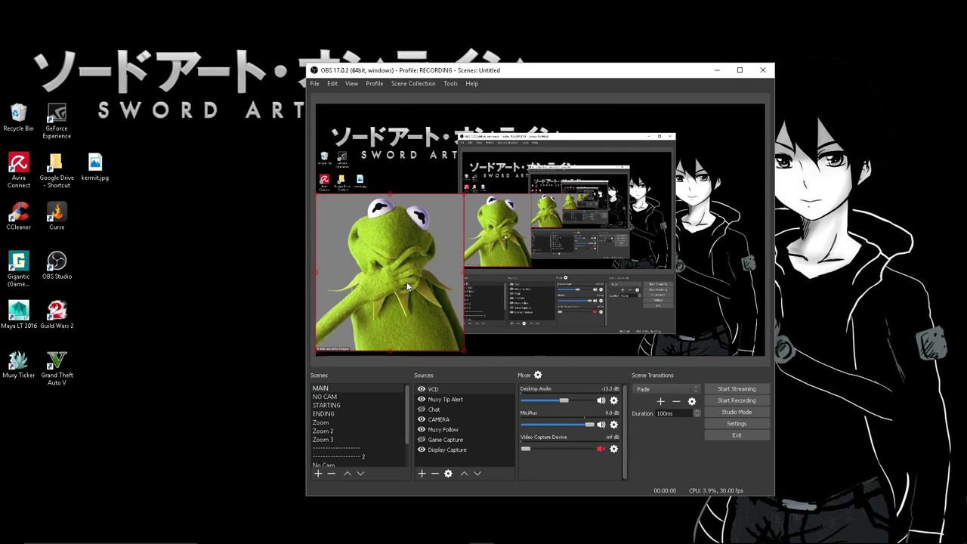
pyautogui.click(477, 473)
pyautogui.click(478, 474)
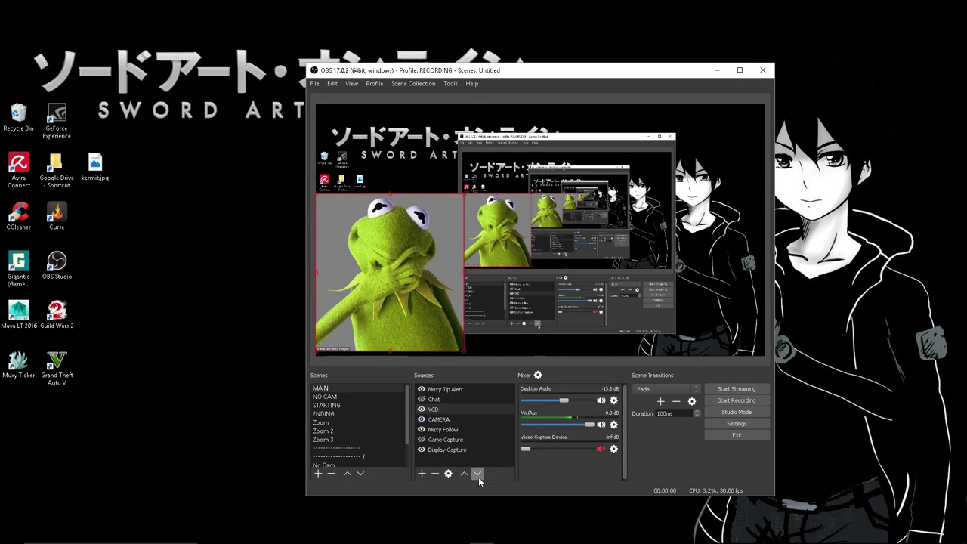
pyautogui.click(477, 473)
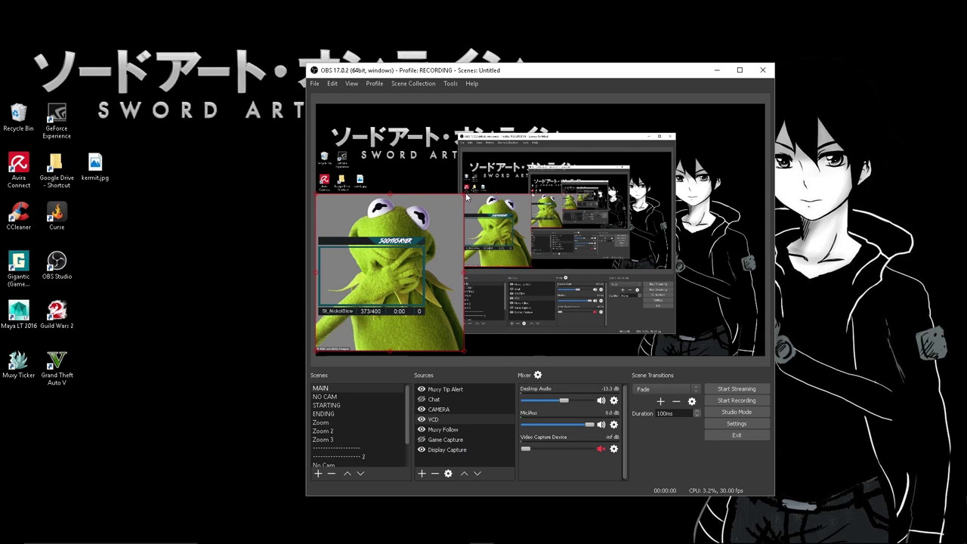
pyautogui.moveTo(466, 197); pyautogui.dragTo(424, 242)
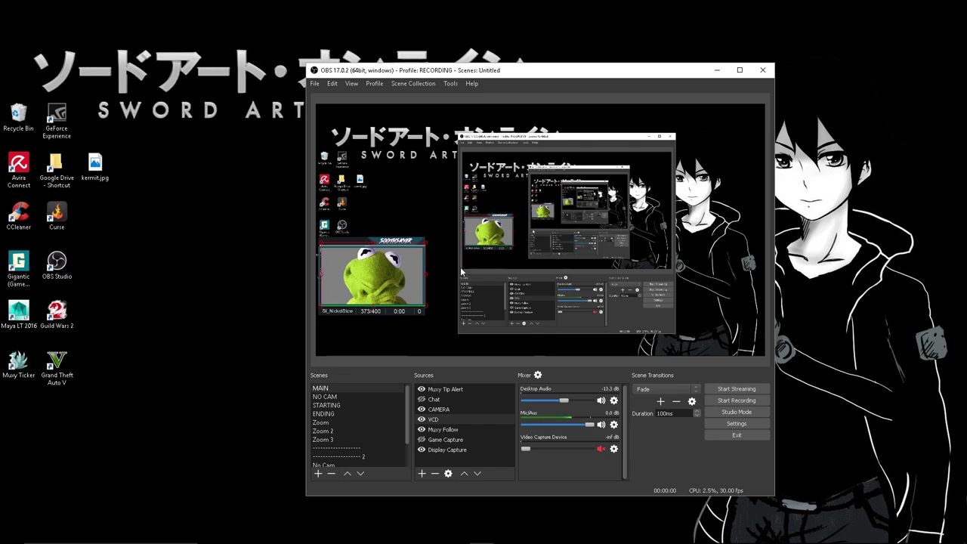
pyautogui.click(406, 323)
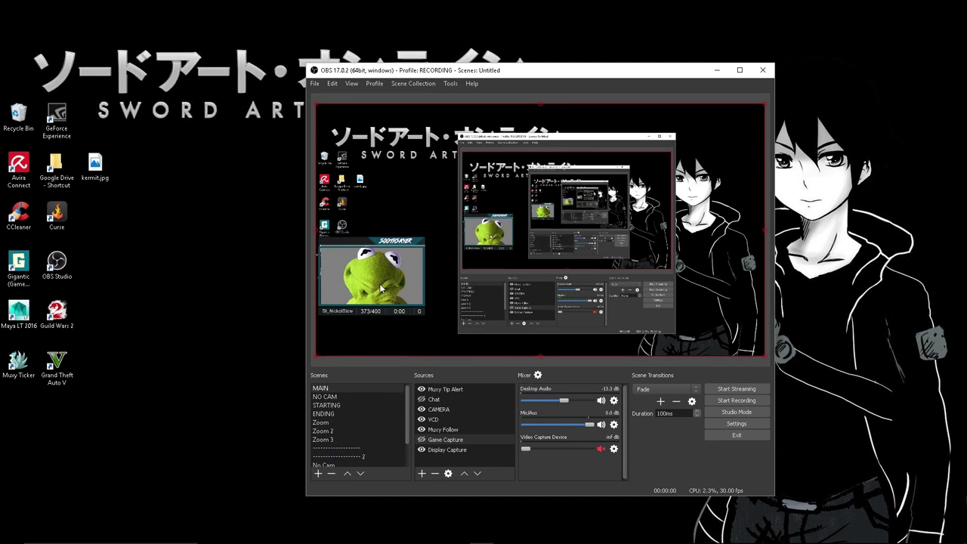
# Create a new scene named ZOOM.
pyautogui.scroll(-1, 375, 444)
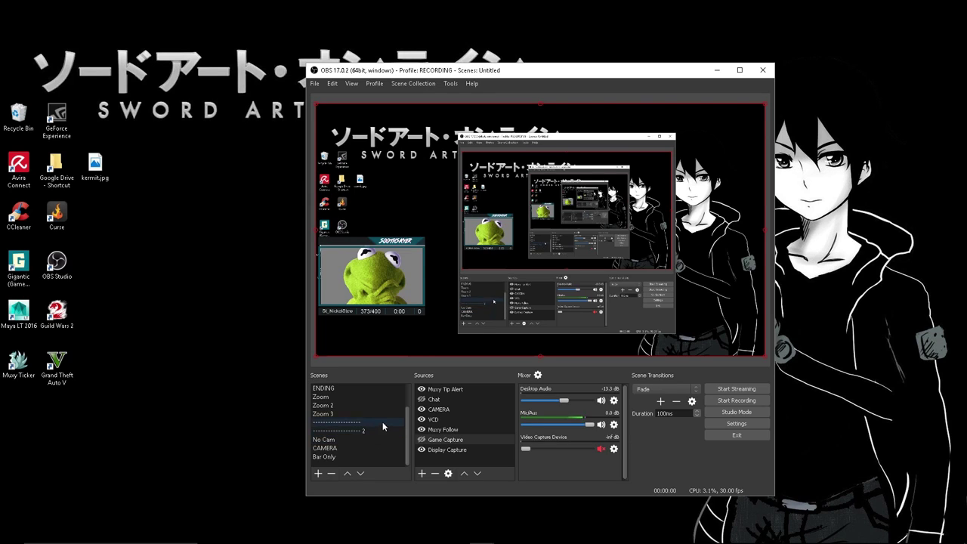
pyautogui.click(319, 476)
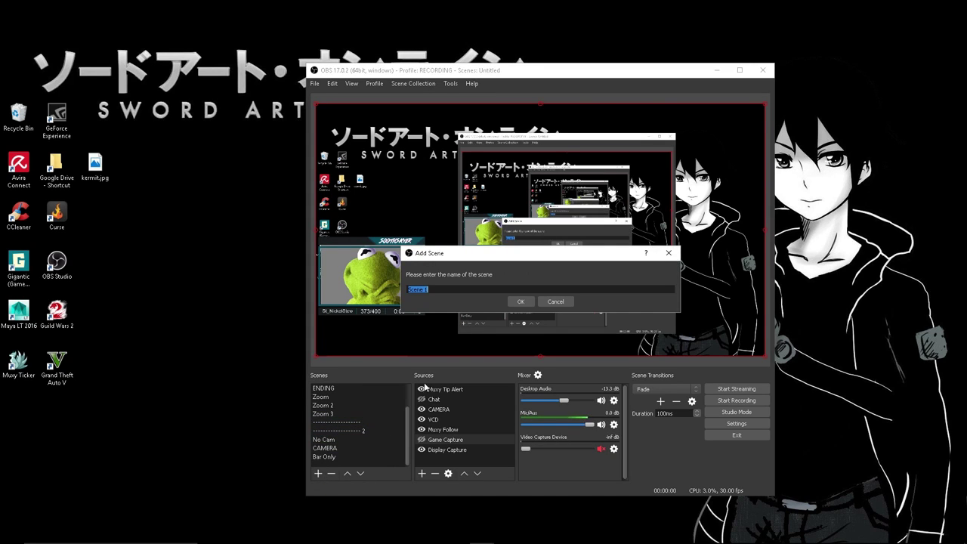
pyautogui.write('ZOOM')
pyautogui.press('Return')
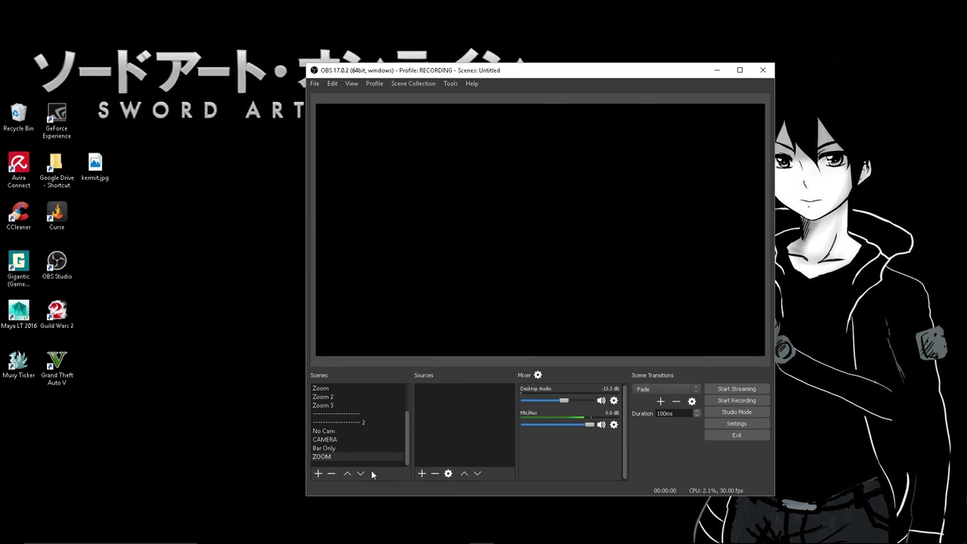
# Add the existing VCD image source to the ZOOM scene.
pyautogui.click(421, 472)
pyautogui.click(457, 372)
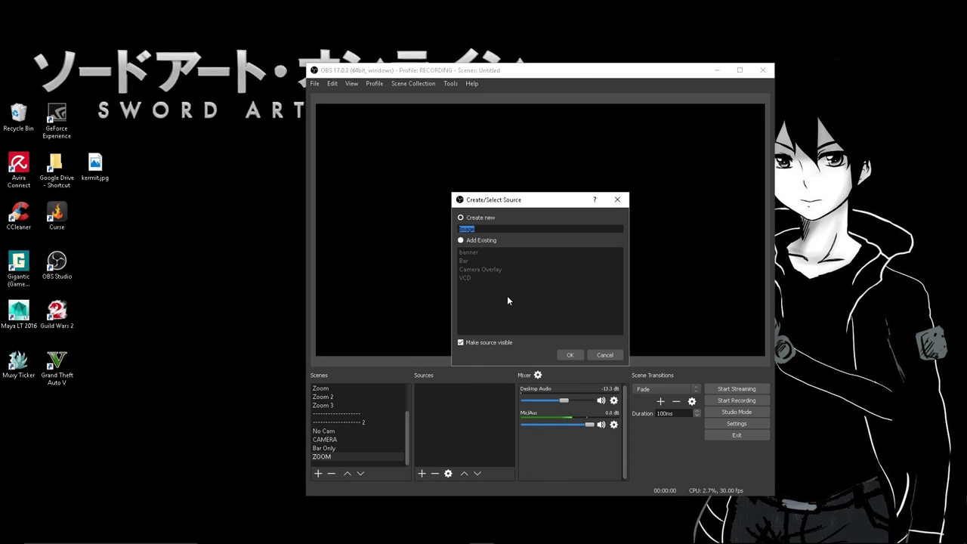
pyautogui.click(467, 240)
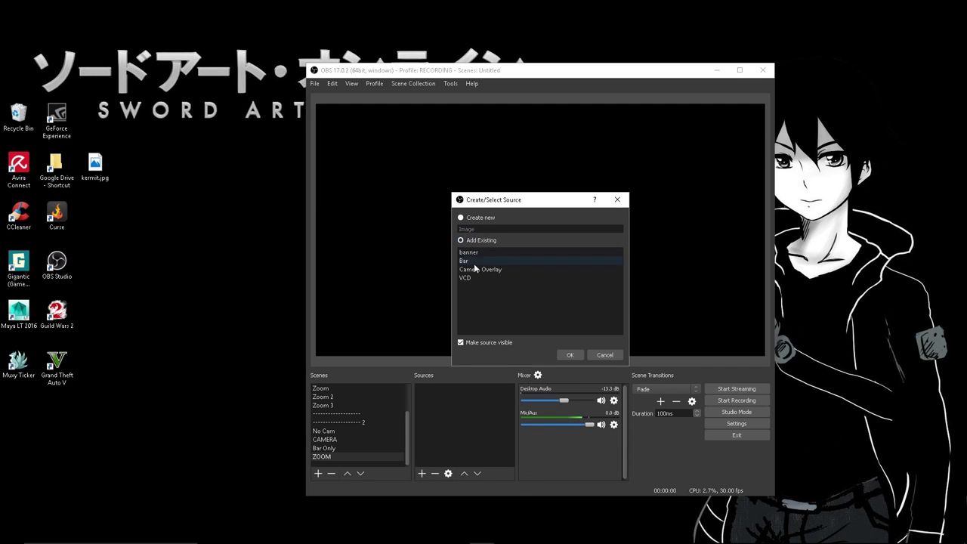
pyautogui.click(570, 354)
# Enlarge the Kermit image to full canvas height and centre it horizontally.
pyautogui.moveTo(466, 260); pyautogui.dragTo(571, 277)
pyautogui.hotkey('ctrl', 'd')
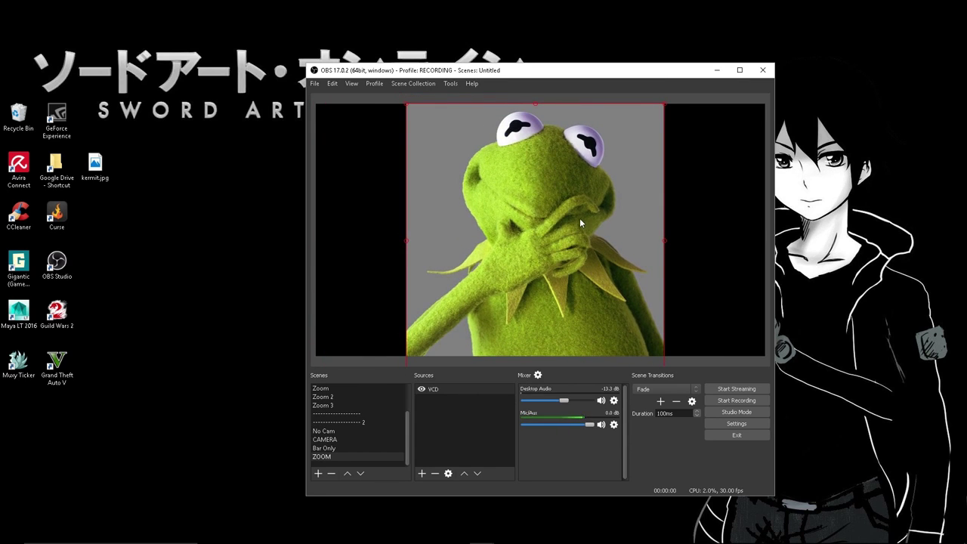
pyautogui.moveTo(576, 219); pyautogui.dragTo(579, 225)
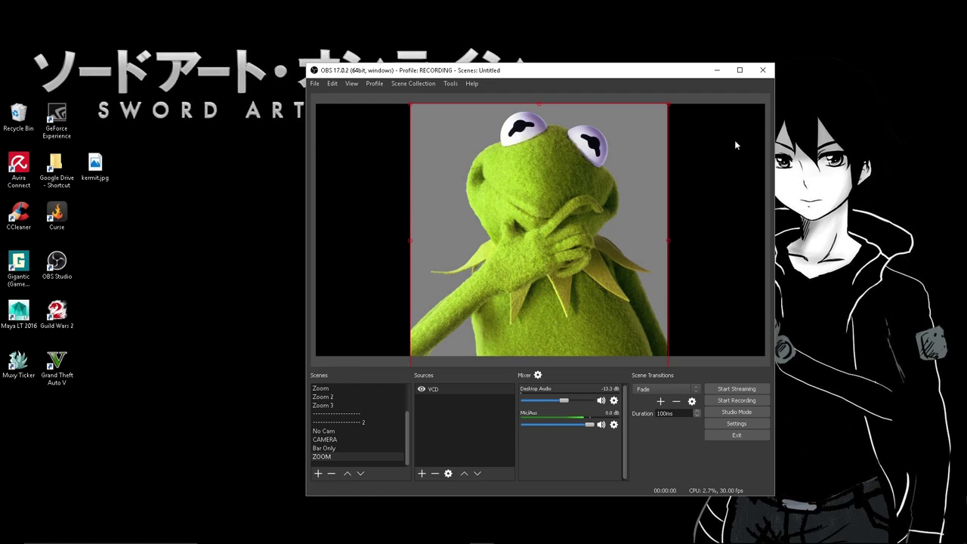
pyautogui.click(459, 420)
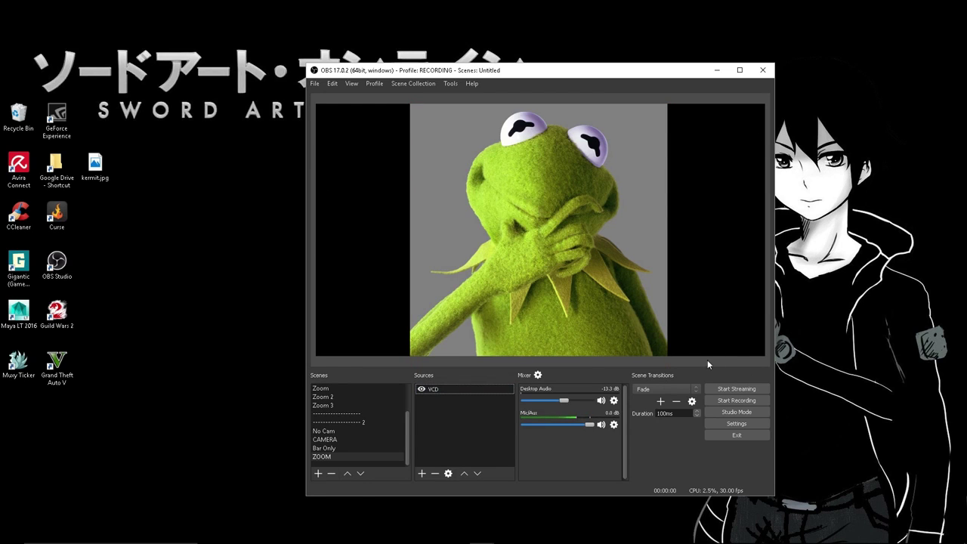
# Duplicate the ZOOM scene as ZOOM 2.
pyautogui.click(323, 396)
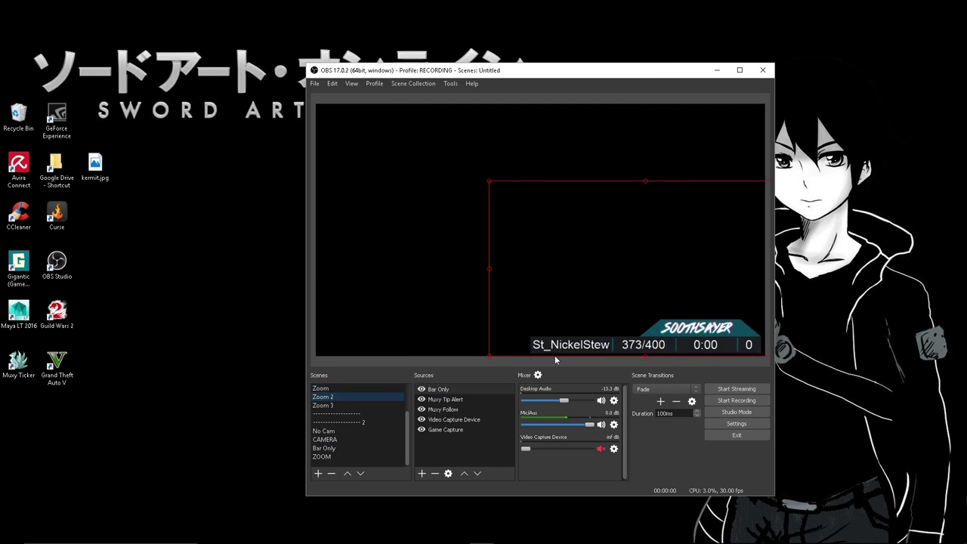
pyautogui.click(343, 455)
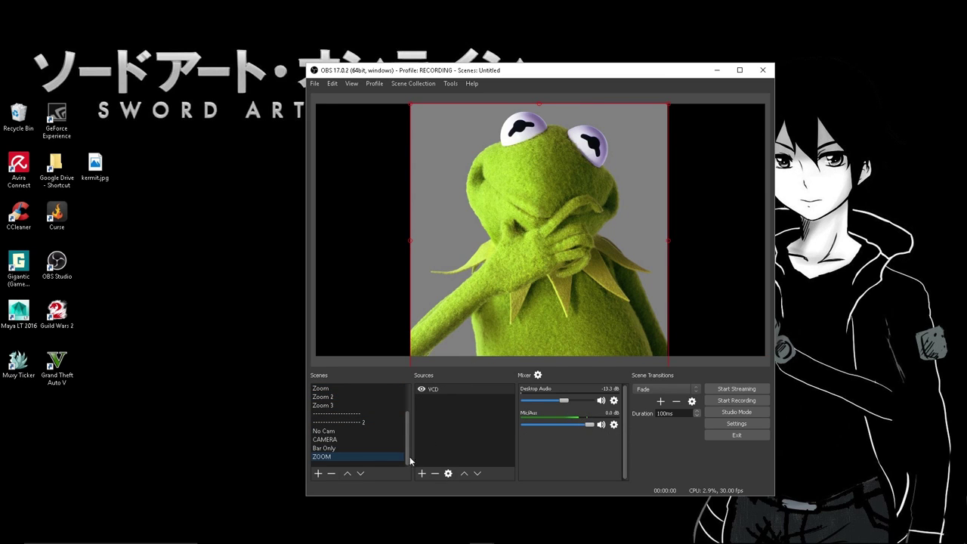
pyautogui.rightClick(326, 459)
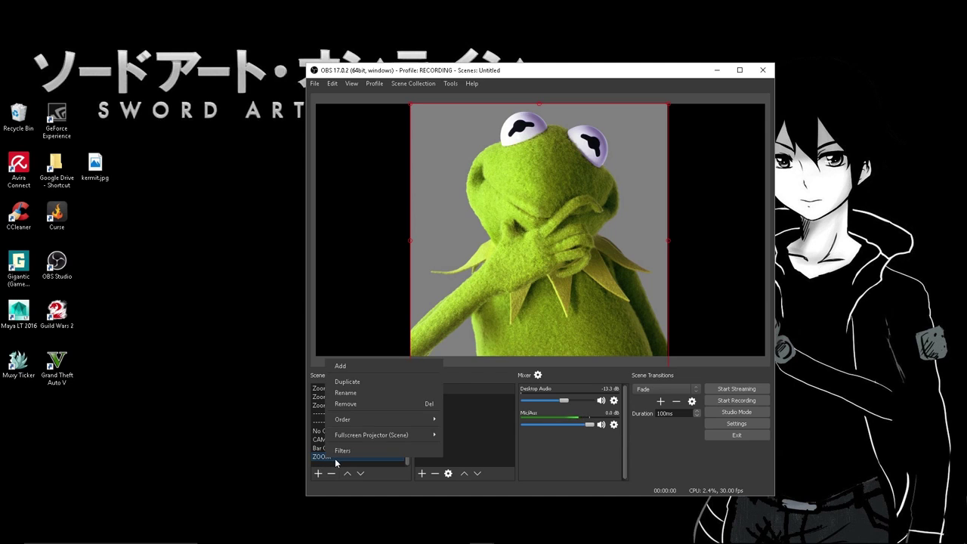
pyautogui.click(377, 380)
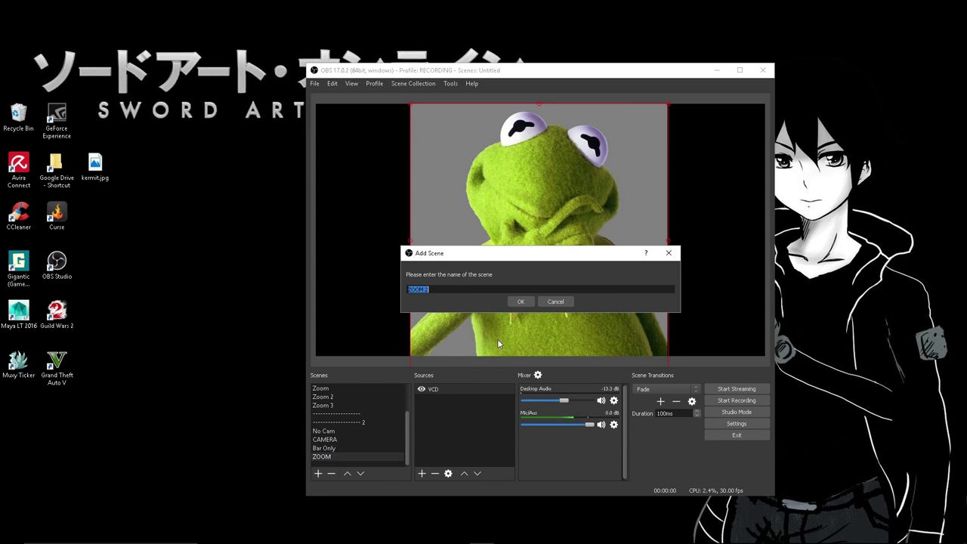
pyautogui.click(521, 301)
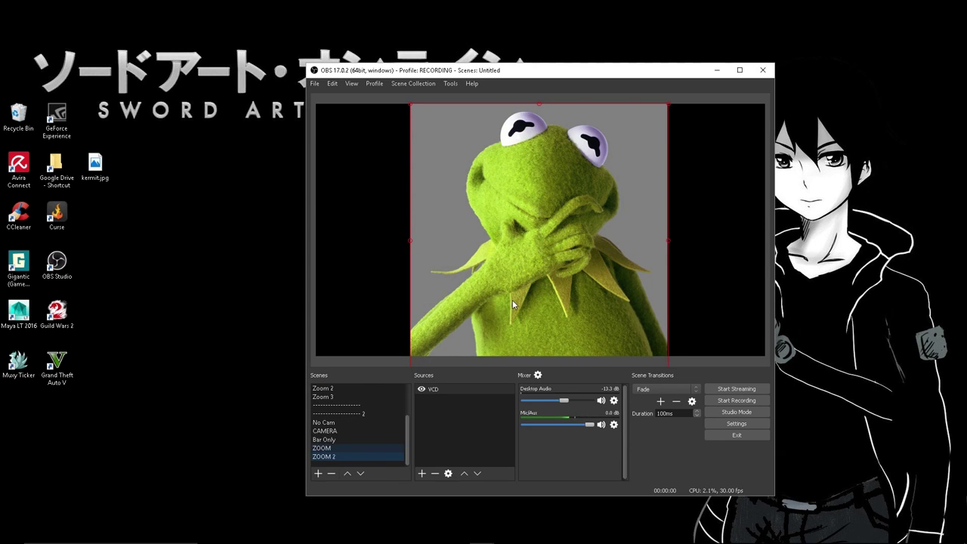
# Add another scene named ZOOM 3 to the Scenes list.
pyautogui.click(332, 449)
pyautogui.click(331, 457)
pyautogui.click(333, 450)
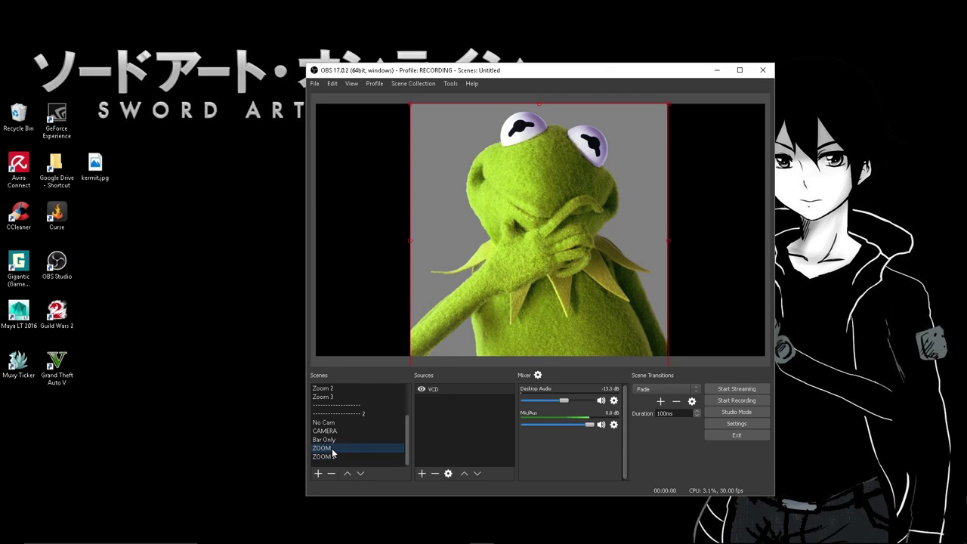
pyautogui.rightClick(333, 453)
pyautogui.click(369, 376)
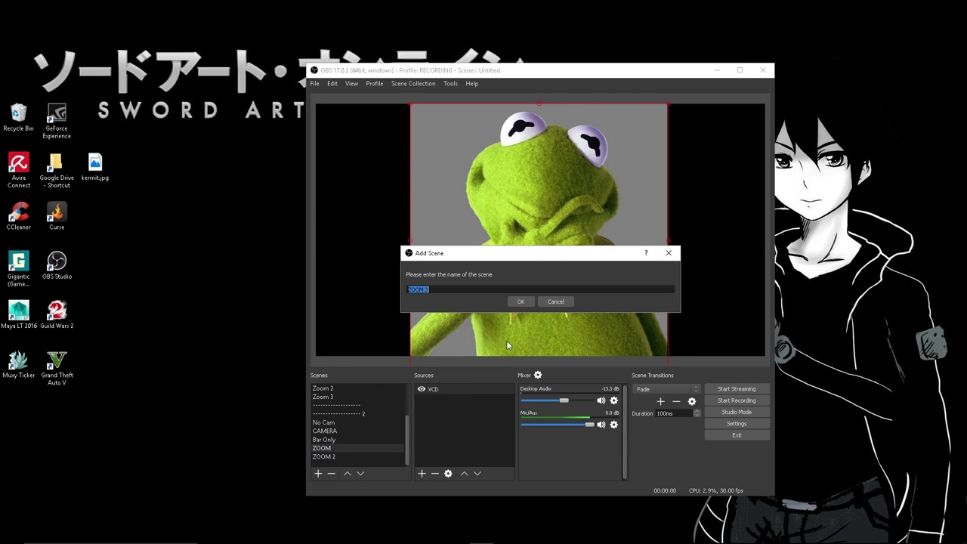
pyautogui.click(515, 301)
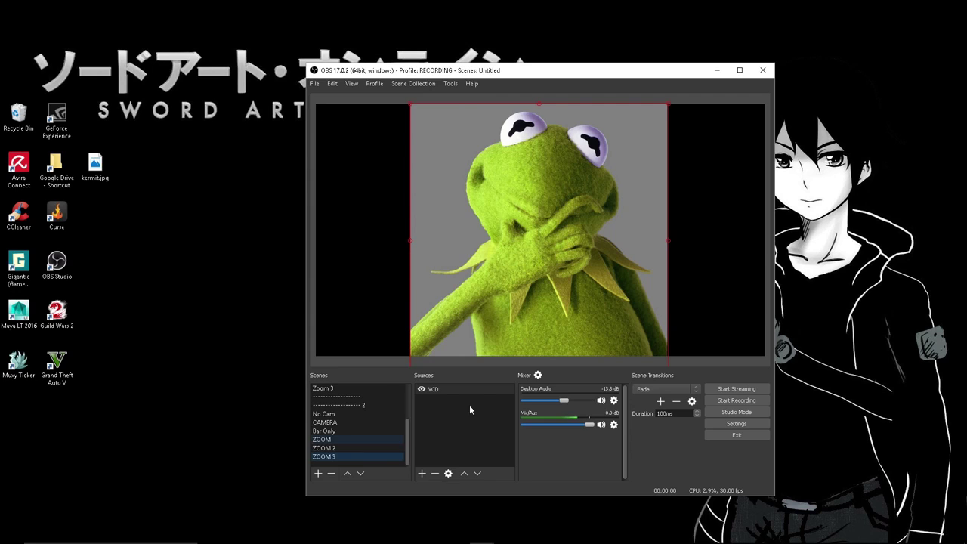
pyautogui.click(338, 442)
# Scale up the VCD Kermit image in ZOOM 2 until it fills the frame.
pyautogui.click(344, 449)
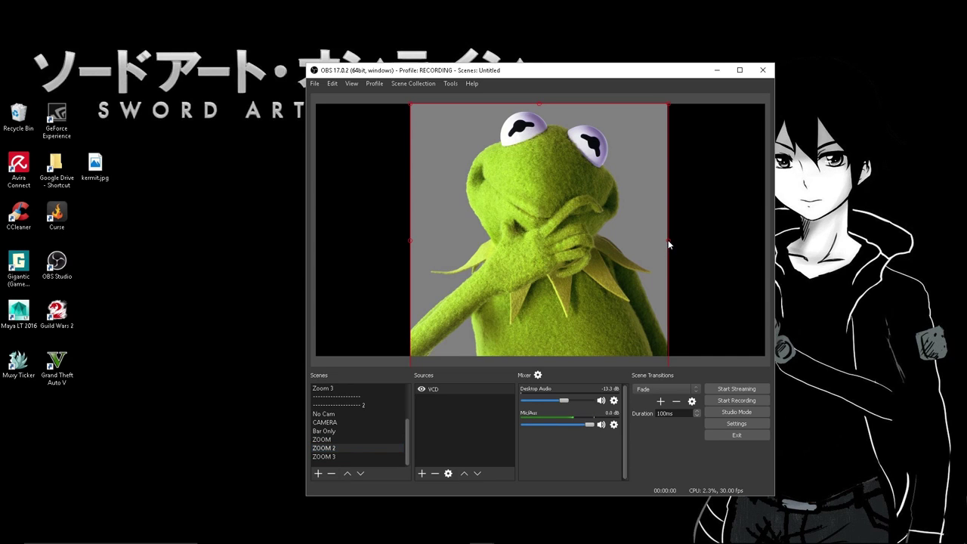
pyautogui.moveTo(668, 239); pyautogui.dragTo(573, 254)
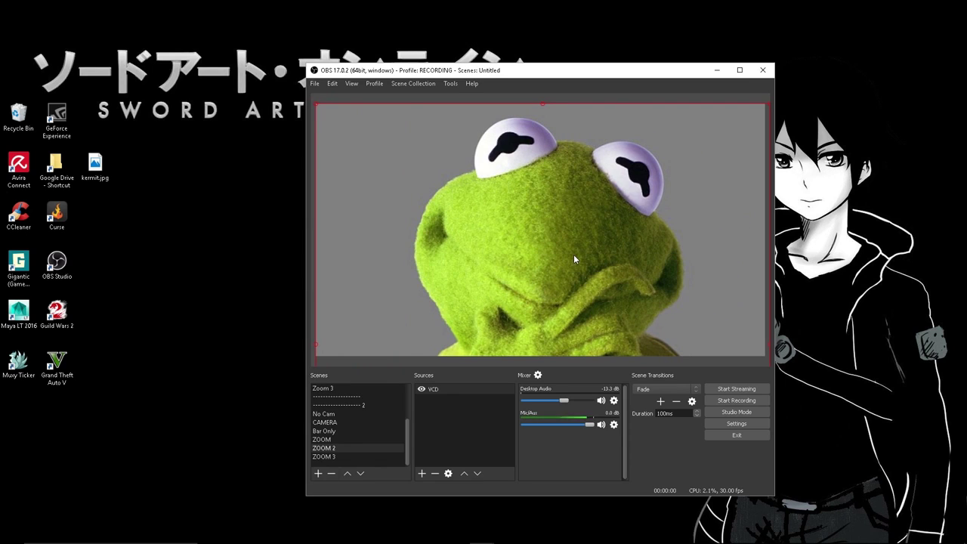
pyautogui.click(349, 441)
pyautogui.click(349, 445)
# Enlarge Kermit further in ZOOM 3, aligned top-left, for a close-up of his eyes.
pyautogui.click(346, 457)
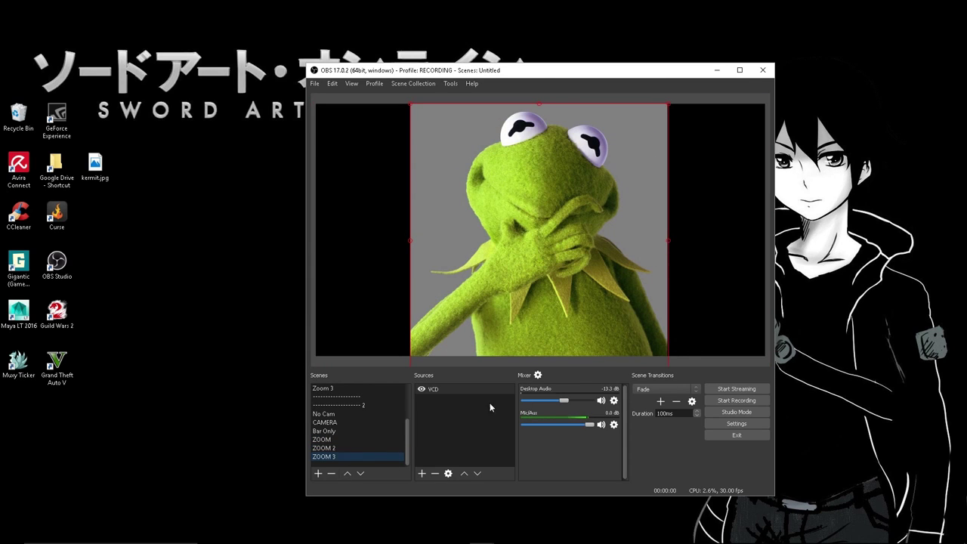
pyautogui.moveTo(667, 239); pyautogui.dragTo(951, 362)
pyautogui.moveTo(701, 287); pyautogui.dragTo(462, 283)
pyautogui.moveTo(616, 299); pyautogui.dragTo(795, 347)
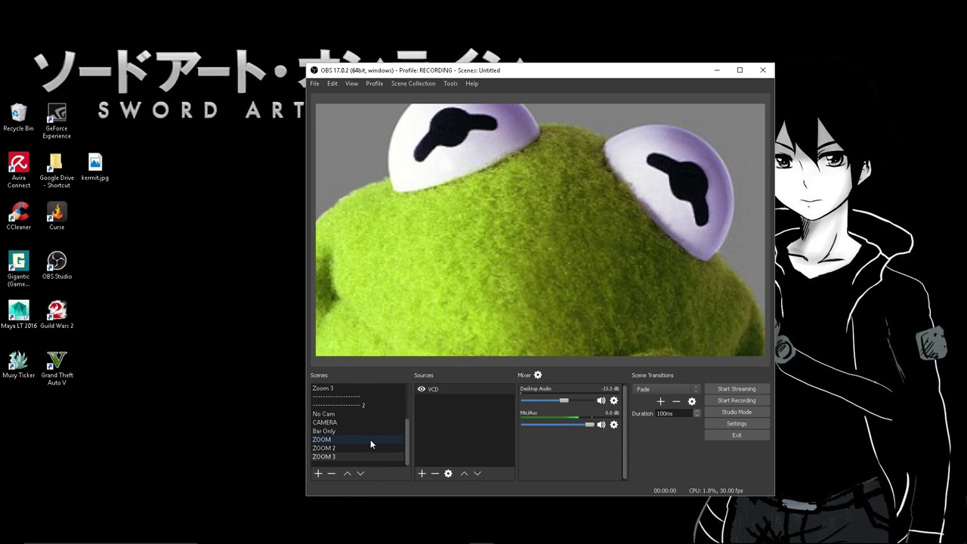
# Flip between ZOOM, ZOOM 2 and ZOOM 3 to compare their zoom levels.
pyautogui.click(371, 440)
pyautogui.rightClick(371, 441)
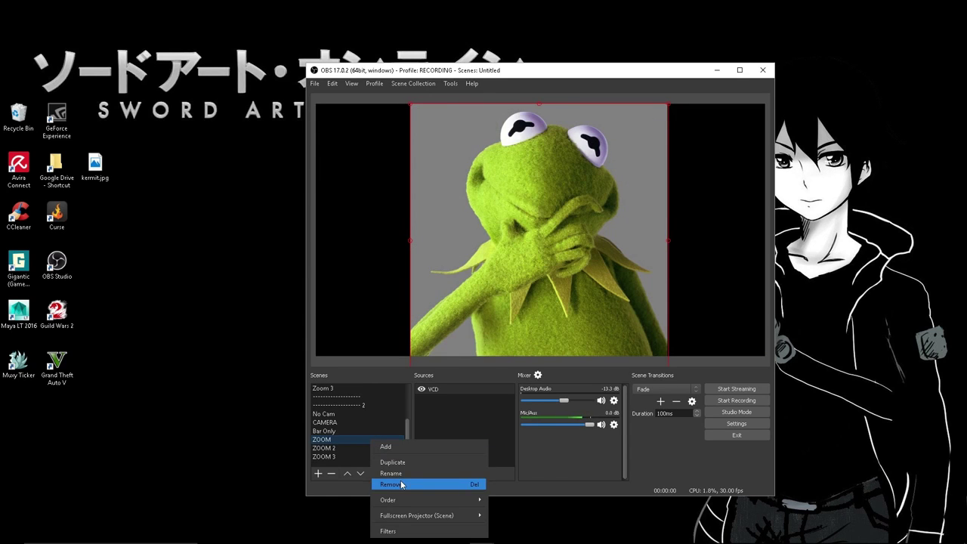
pyautogui.click(337, 446)
pyautogui.click(337, 448)
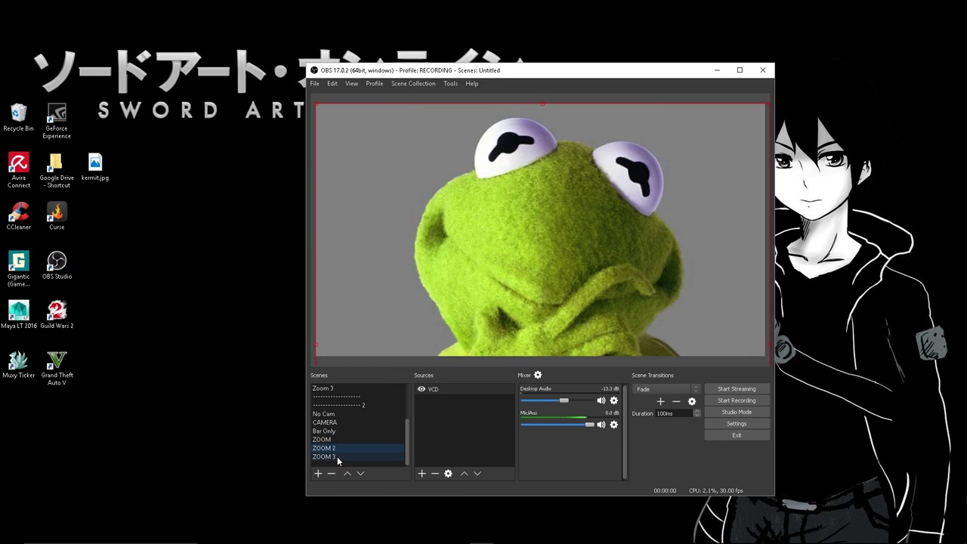
pyautogui.click(337, 456)
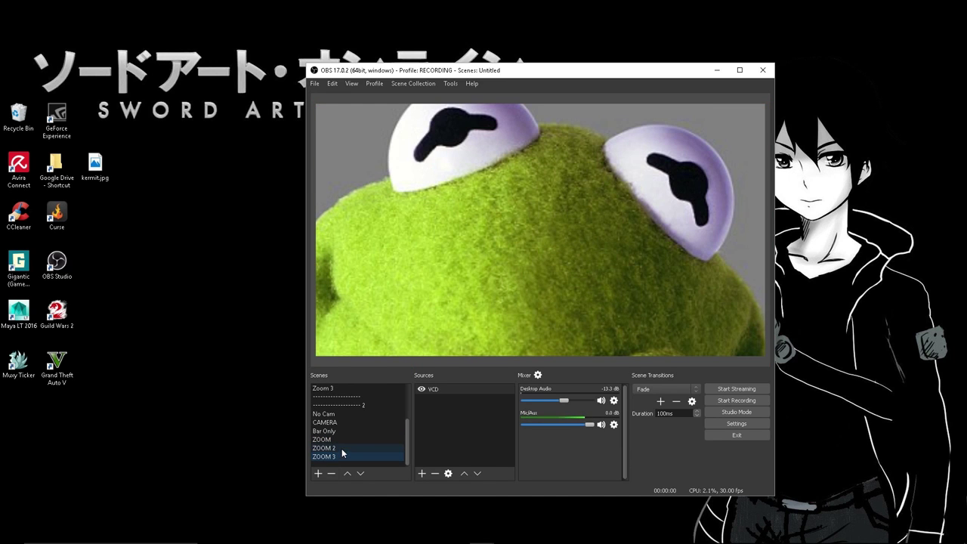
pyautogui.click(342, 448)
pyautogui.click(342, 439)
pyautogui.click(341, 448)
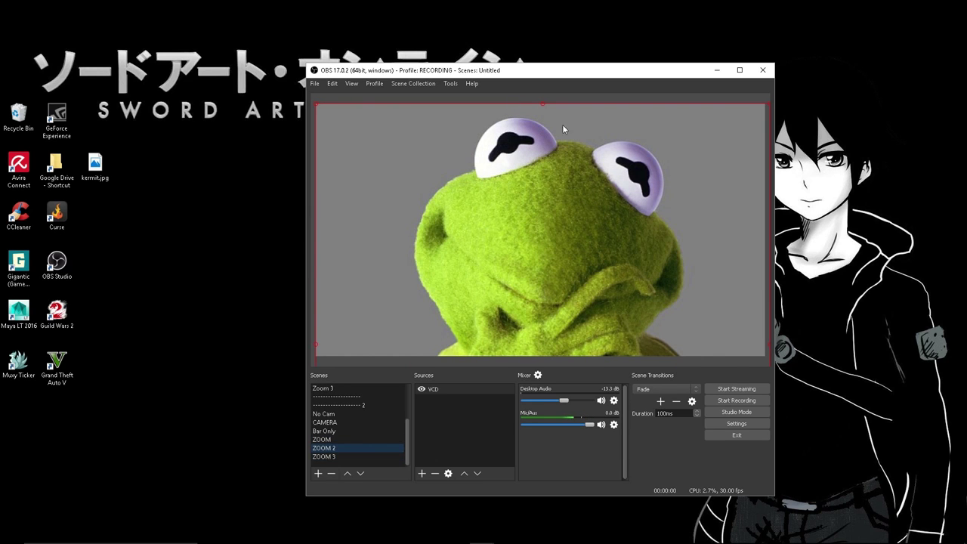
pyautogui.click(392, 456)
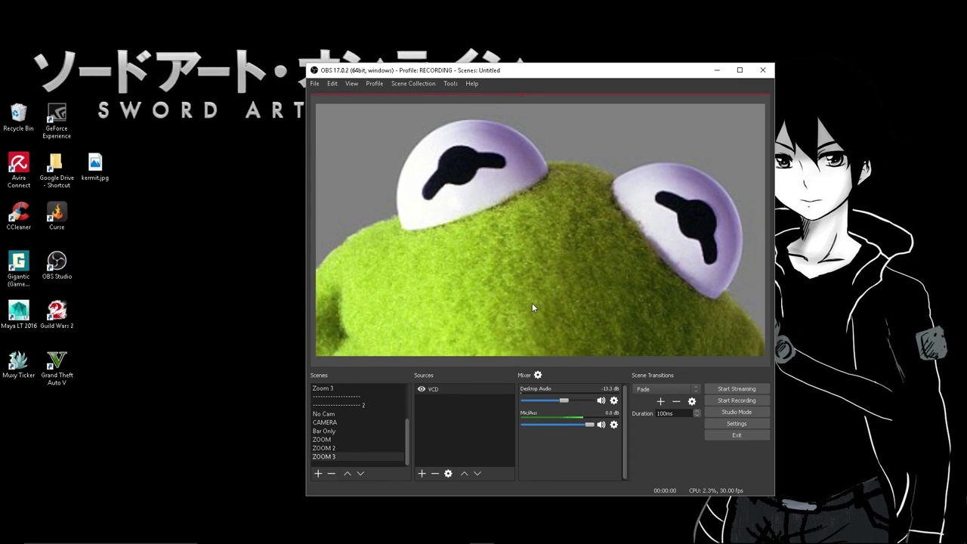
# Cycle through the three zoom scenes again, finishing on the wide ZOOM shot, and open Settings.
pyautogui.click(353, 440)
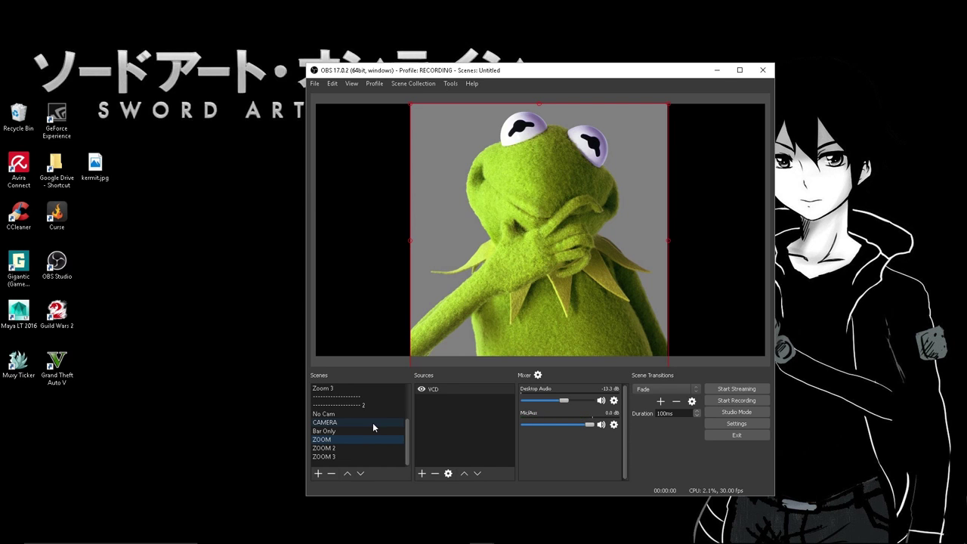
pyautogui.click(352, 451)
pyautogui.click(351, 456)
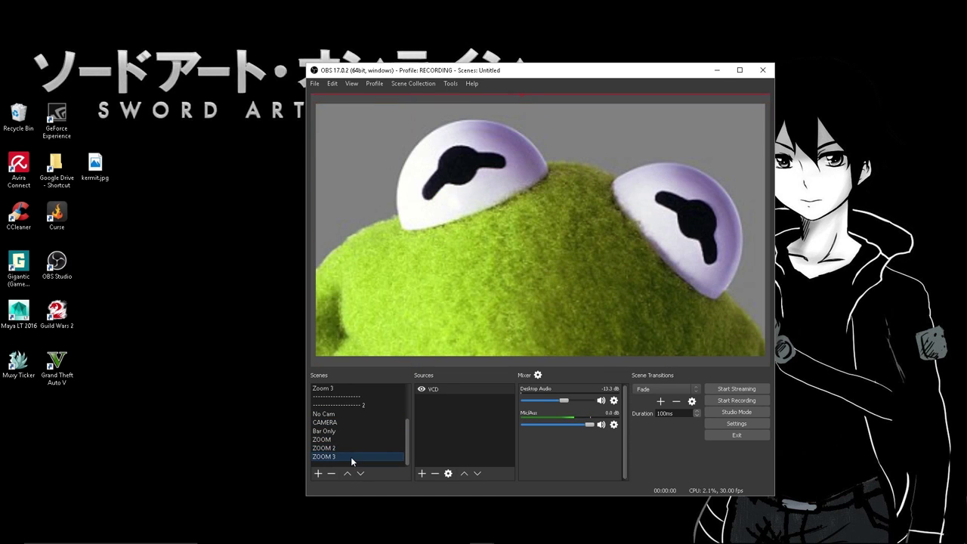
pyautogui.click(347, 441)
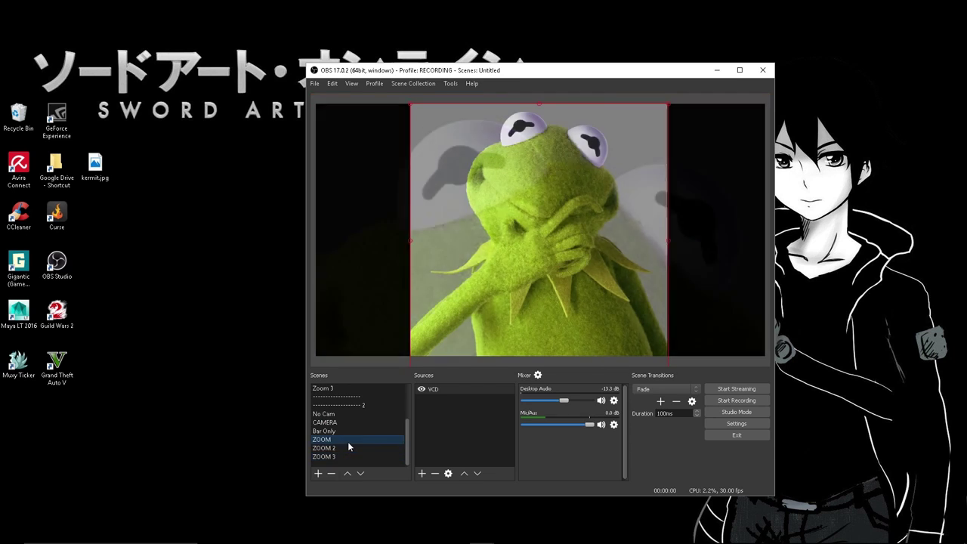
pyautogui.click(344, 448)
pyautogui.click(338, 456)
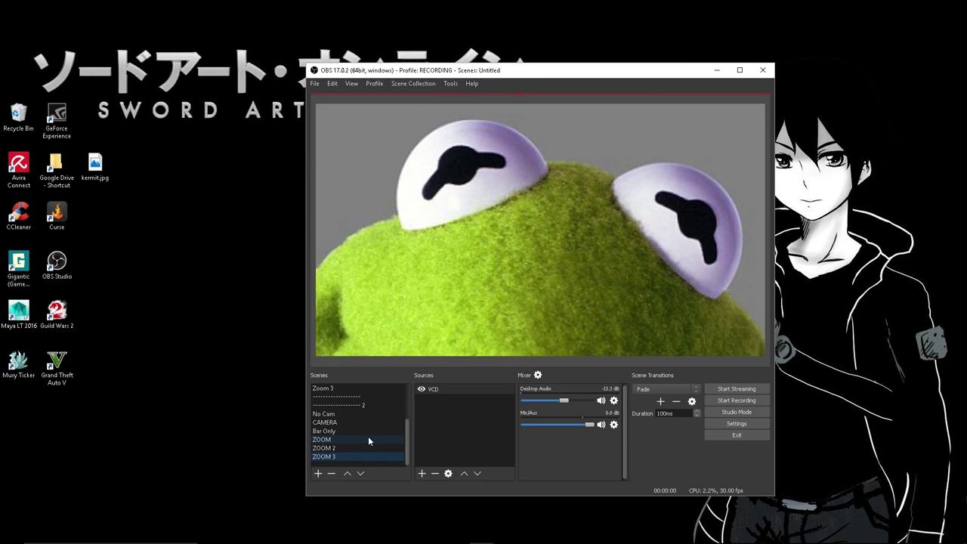
pyautogui.click(368, 437)
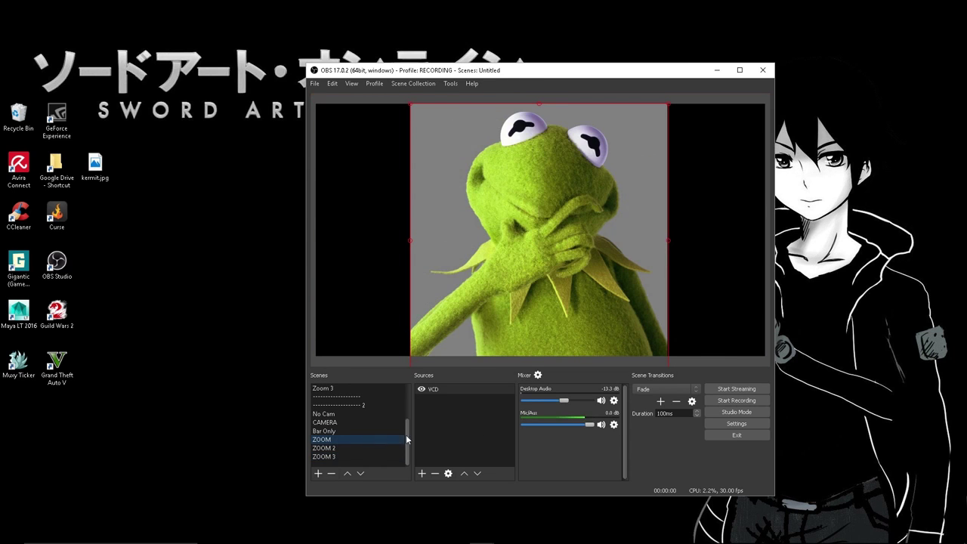
pyautogui.click(724, 425)
# Show the Hotkeys page and scroll down to the ZOOM, ZOOM 2 and ZOOM 3 entries.
pyautogui.click(342, 244)
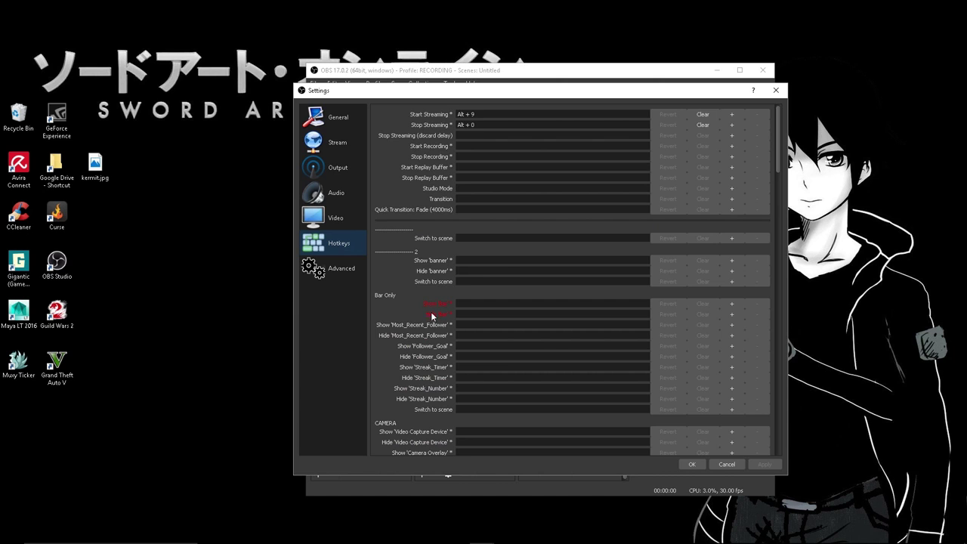
pyautogui.scroll(-9, 401, 277)
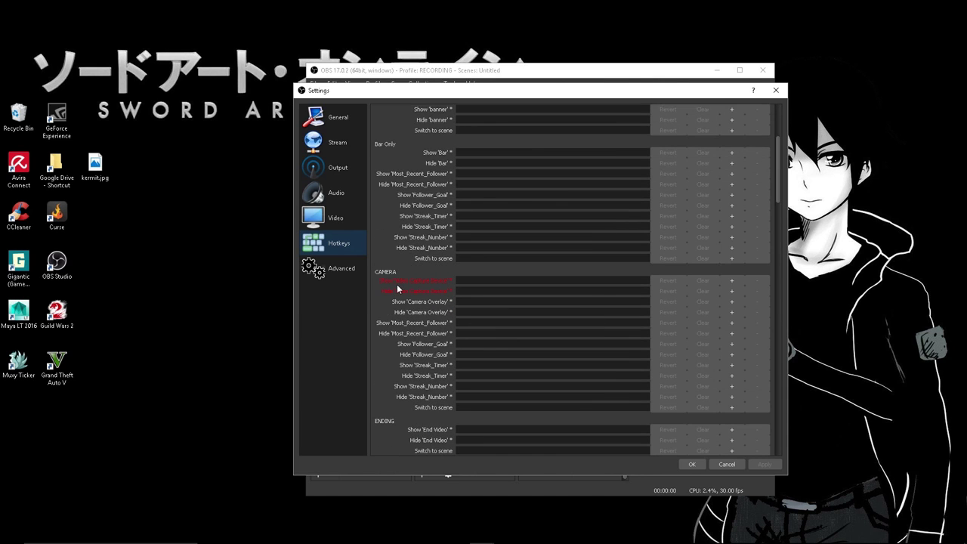
pyautogui.scroll(6, 400, 249)
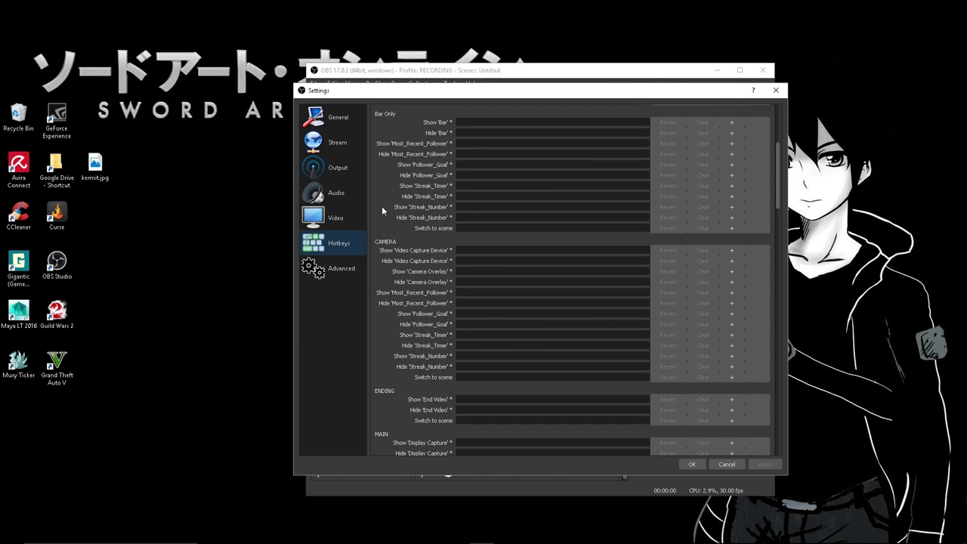
pyautogui.scroll(-9, 398, 227)
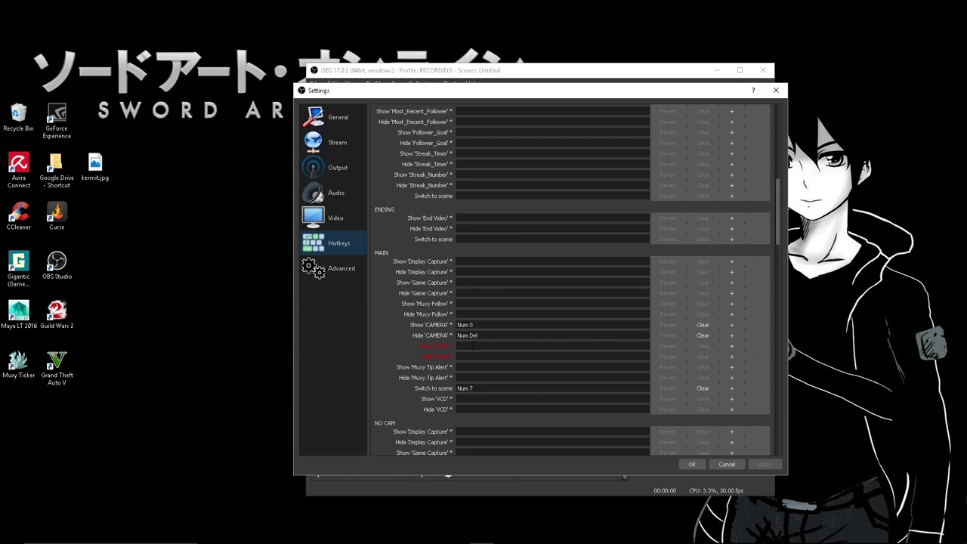
pyautogui.scroll(-6, 446, 367)
pyautogui.scroll(-8, 446, 367)
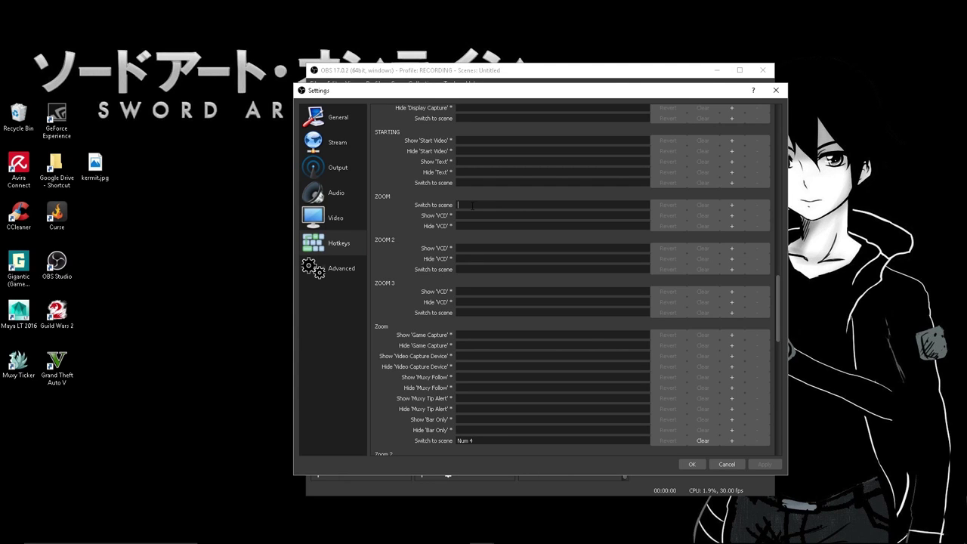
# Bind Num 1, Num 2 and Num 3 to switch to ZOOM, ZOOM 2 and ZOOM 3, then save.
pyautogui.press('KP_1')
pyautogui.click(478, 270)
pyautogui.press('KP_2')
pyautogui.click(479, 312)
pyautogui.press('KP_3')
pyautogui.click(692, 464)
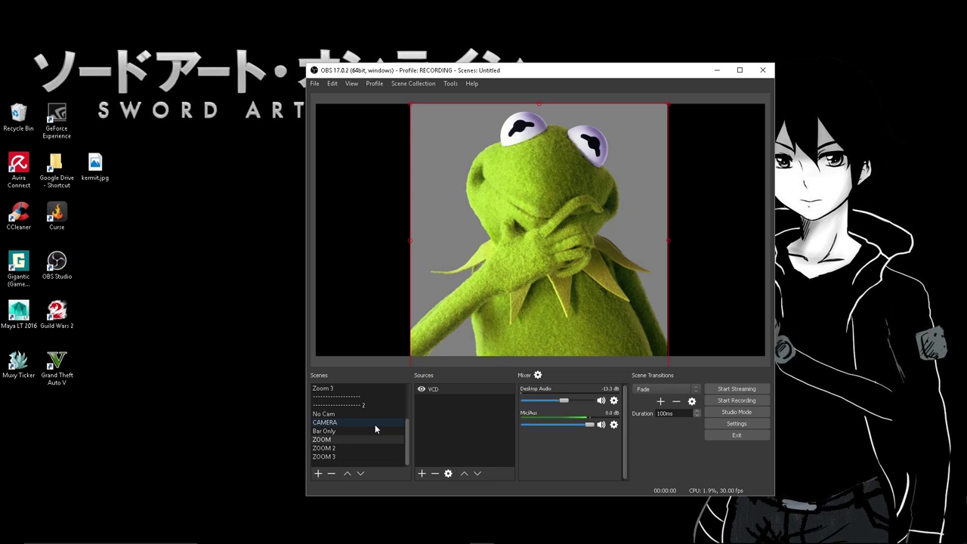
# Test the hotkeys by switching to ZOOM, ZOOM 2, ZOOM 3 and back to MAIN.
pyautogui.press('KP_1')
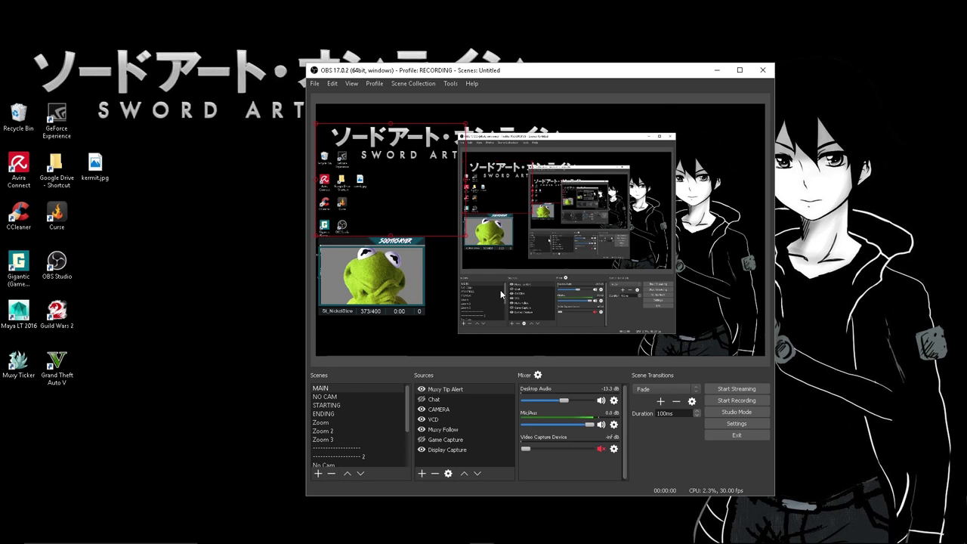
pyautogui.press('F1')
pyautogui.press('F2')
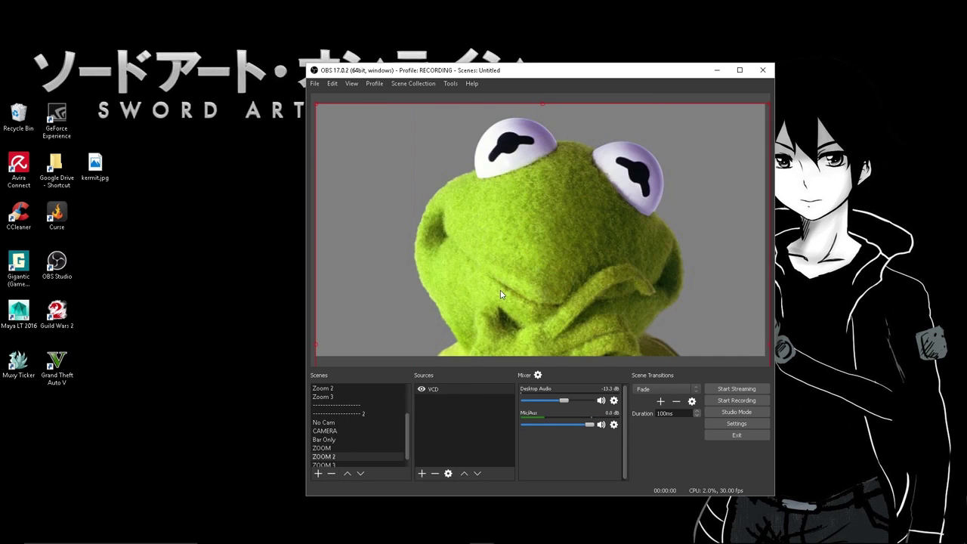
pyautogui.press('F3')
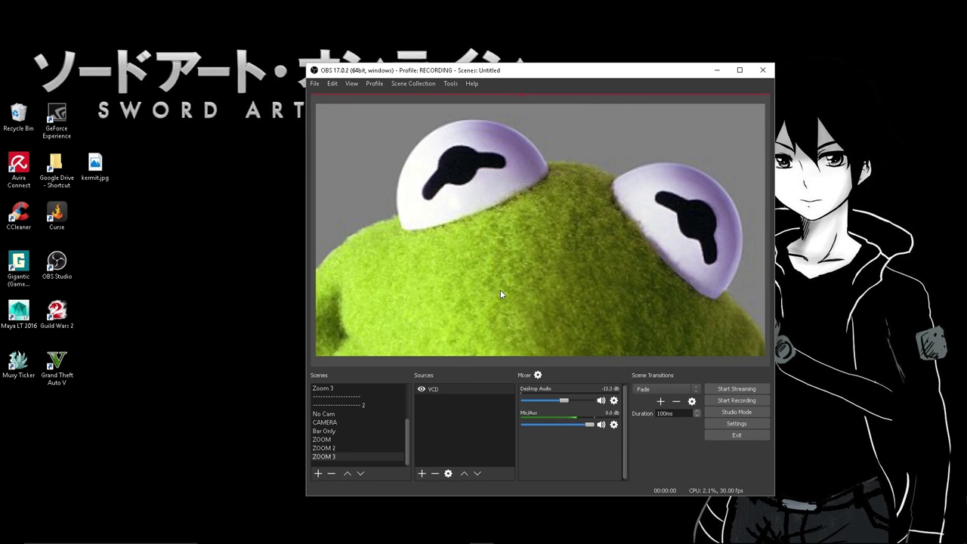
pyautogui.press('F4')
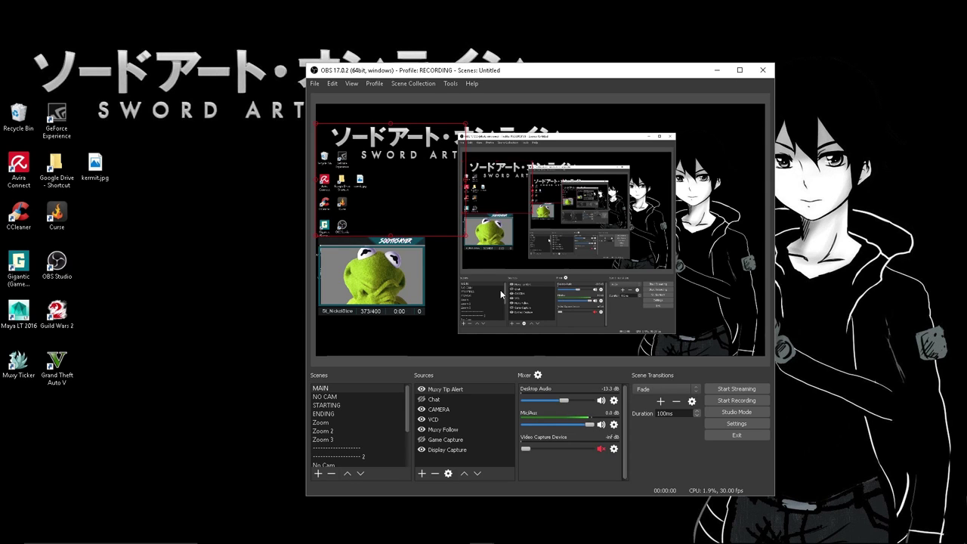
# Jump through ZOOM 2, ZOOM 3 and the wide ZOOM by hotkey, returning to MAIN.
pyautogui.press('F6')
pyautogui.press('F7')
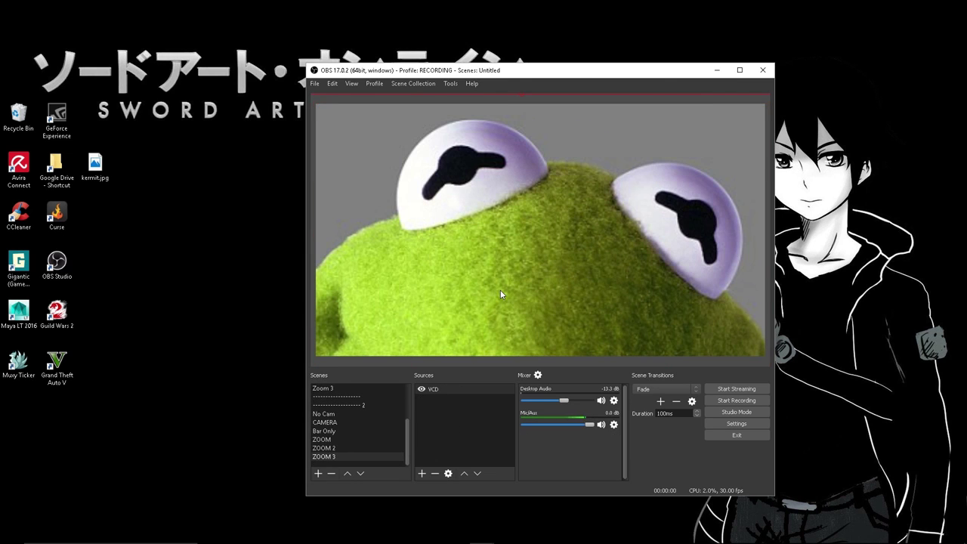
pyautogui.press('F5')
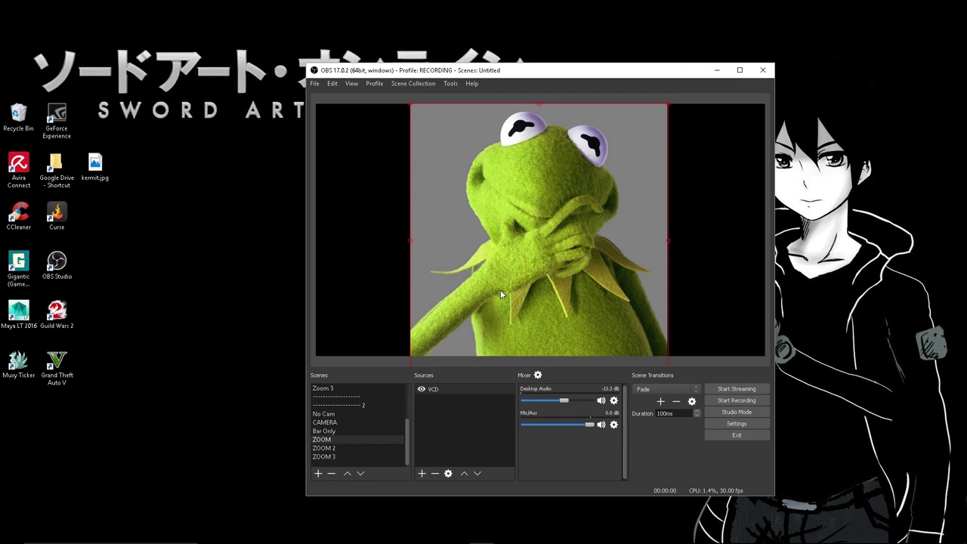
pyautogui.press('F1')
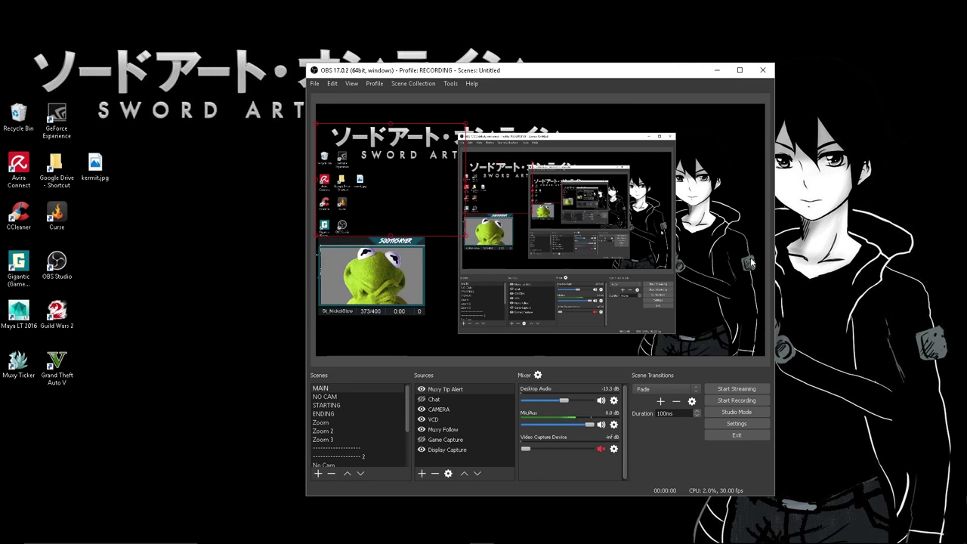